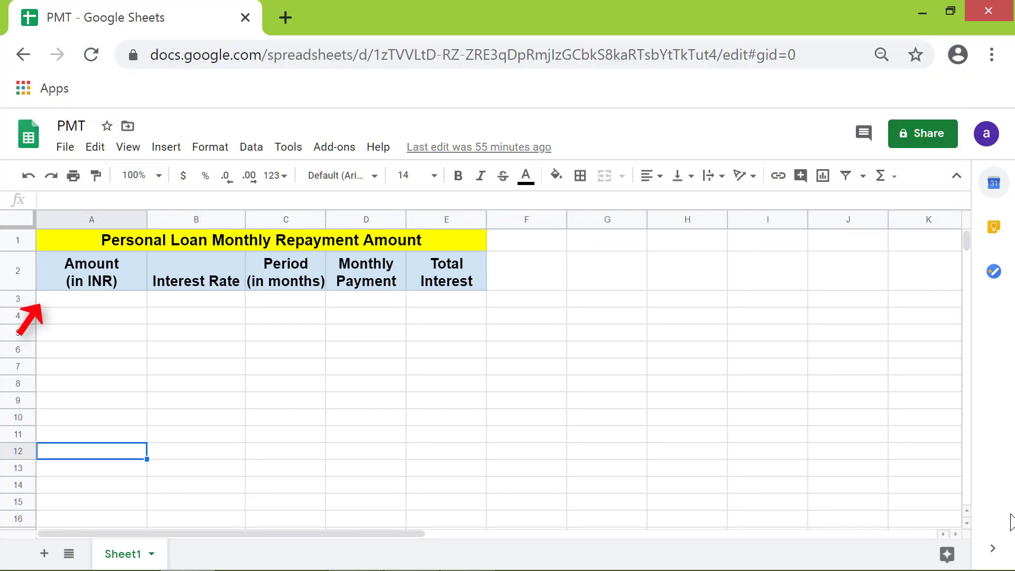
Step: Enter the loan amount 10000 in A3 and the interest rate 0.14 in B3
{"action": "left_click", "coordinate": [100, 301]}
{"action": "type", "text": "10000"}
{"action": "key", "text": "Return"}
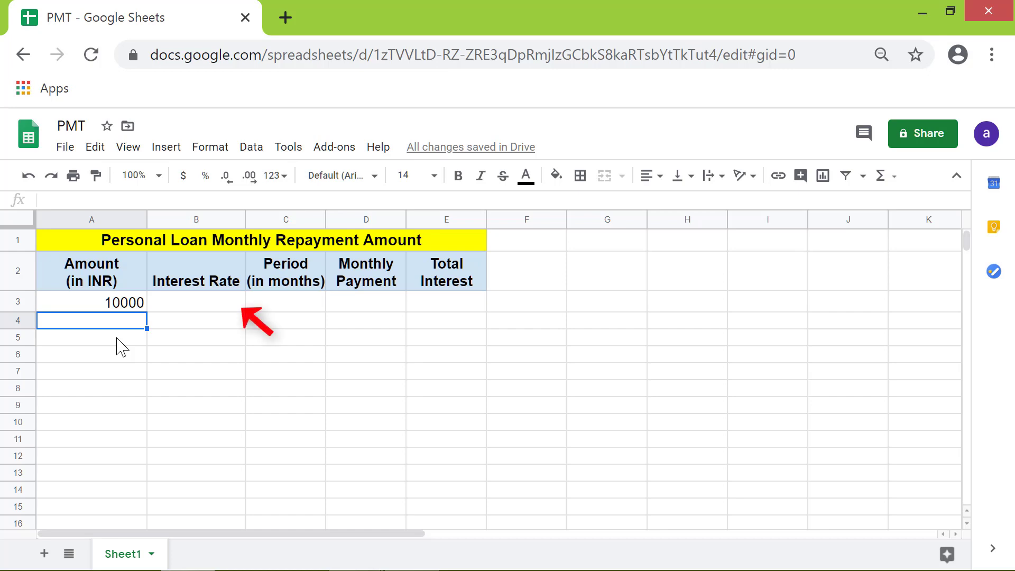
{"action": "left_click", "coordinate": [214, 303]}
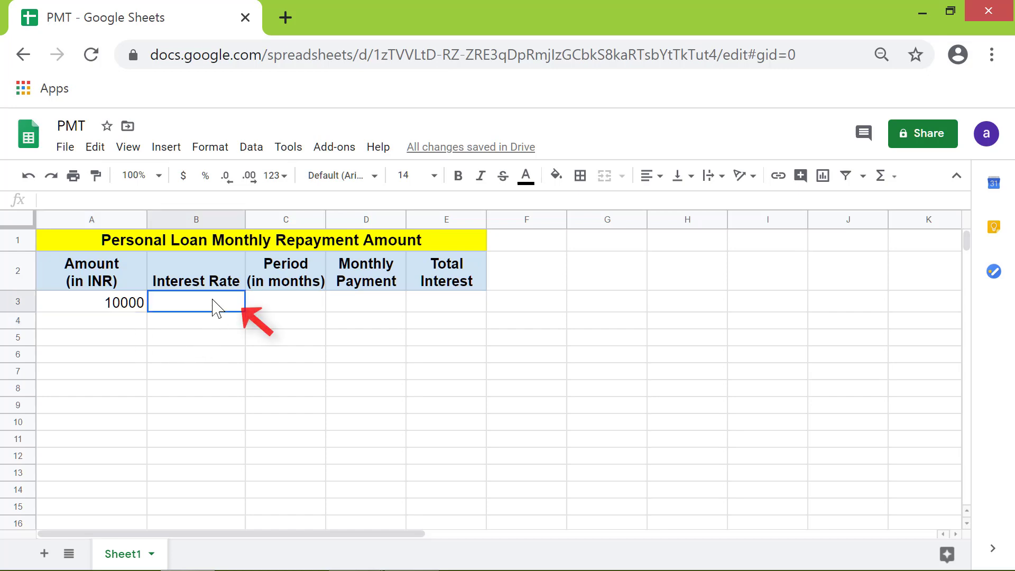
{"action": "type", "text": "0.14"}
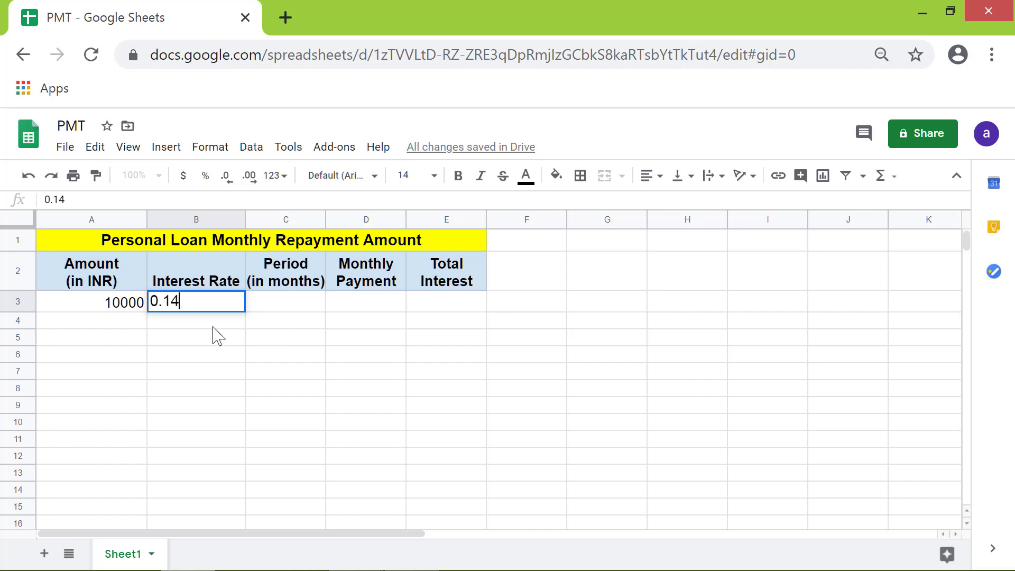
{"action": "key", "text": "Return"}
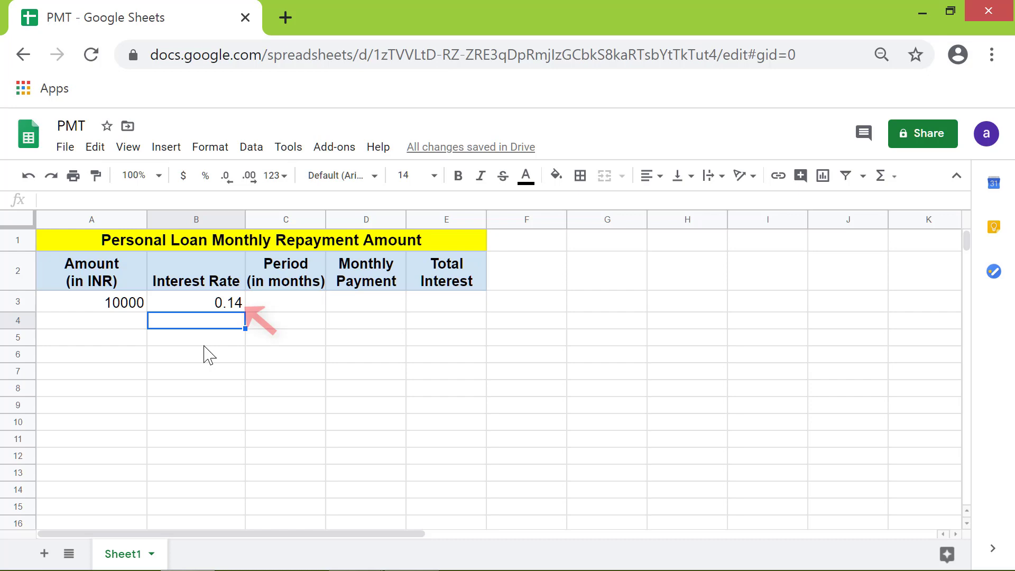
Step: Format B3 as a percentage so the rate shows 14.00%
{"action": "left_click", "coordinate": [221, 307]}
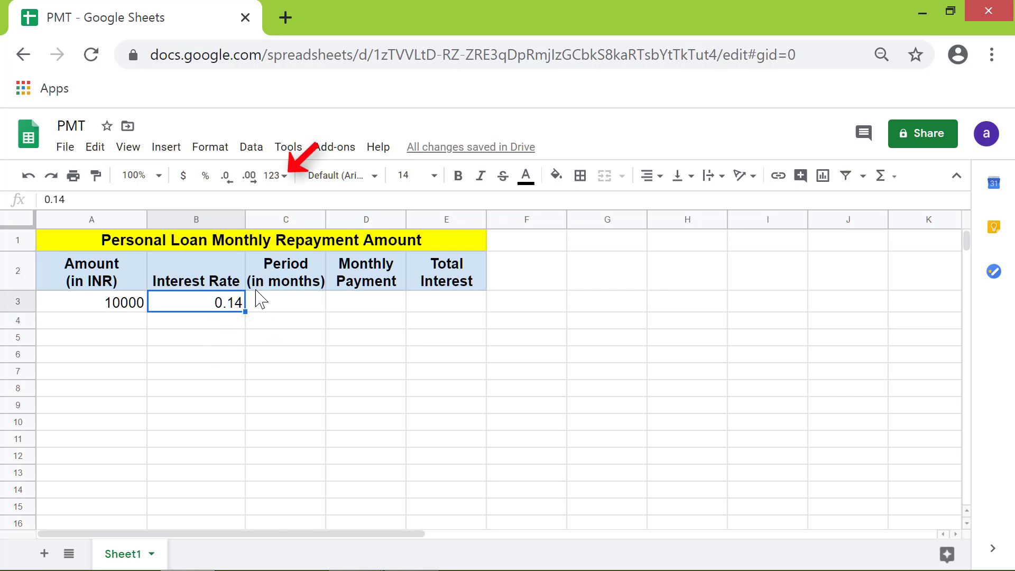
{"action": "left_click", "coordinate": [285, 177]}
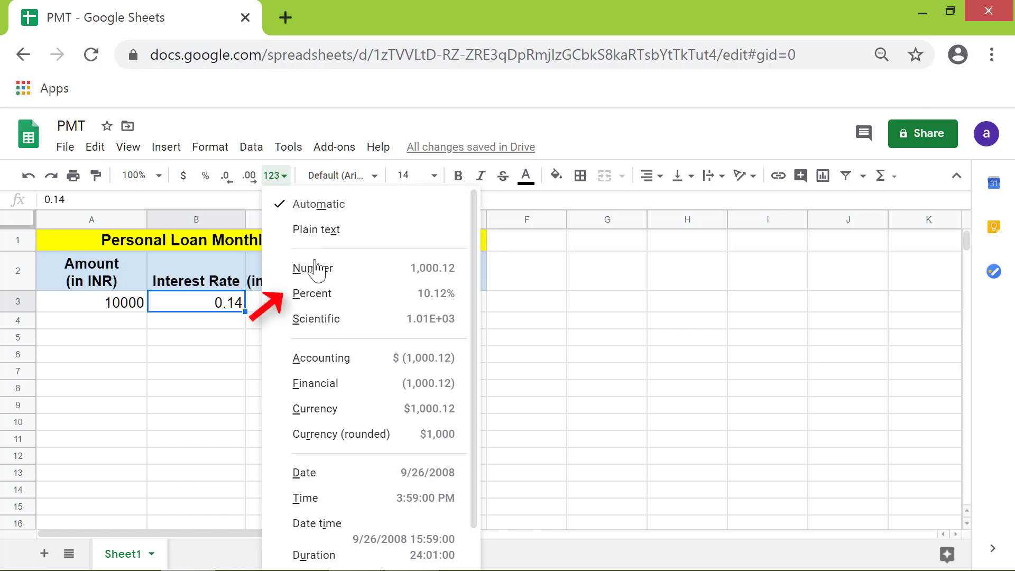
{"action": "left_click", "coordinate": [296, 295]}
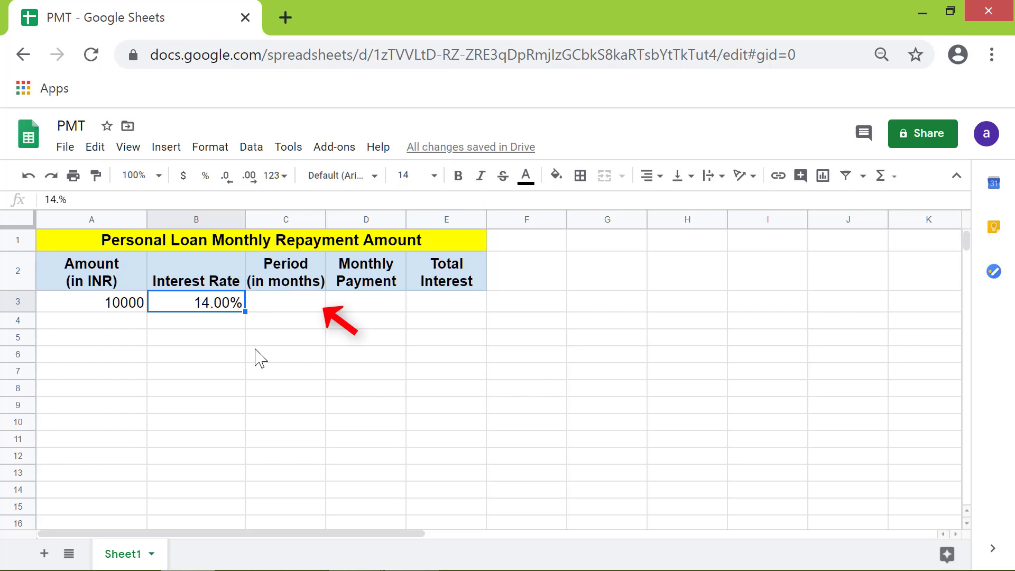
Step: Enter a loan period of 24 months in C3
{"action": "left_click", "coordinate": [273, 309]}
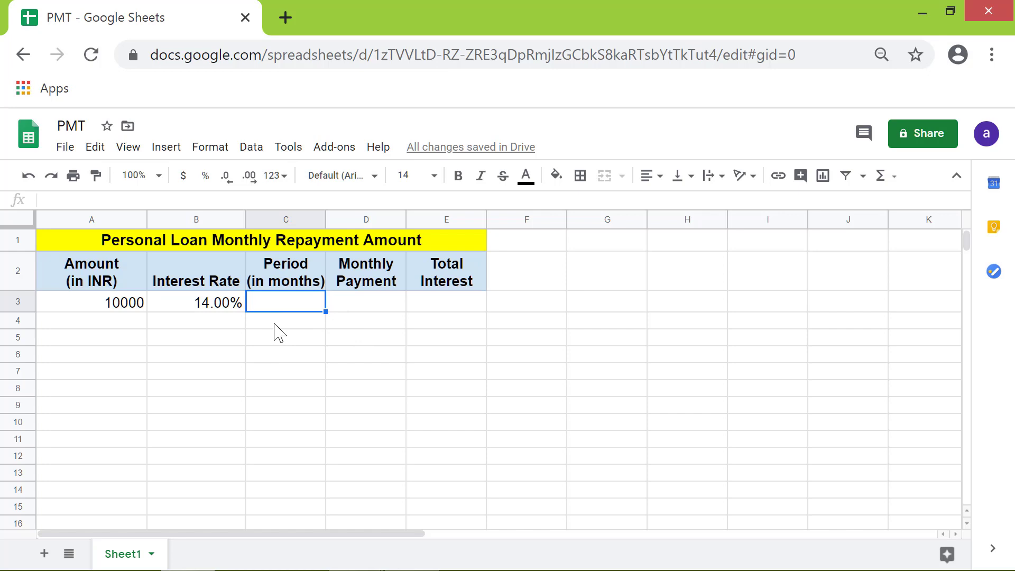
{"action": "type", "text": "24"}
{"action": "key", "text": "Return"}
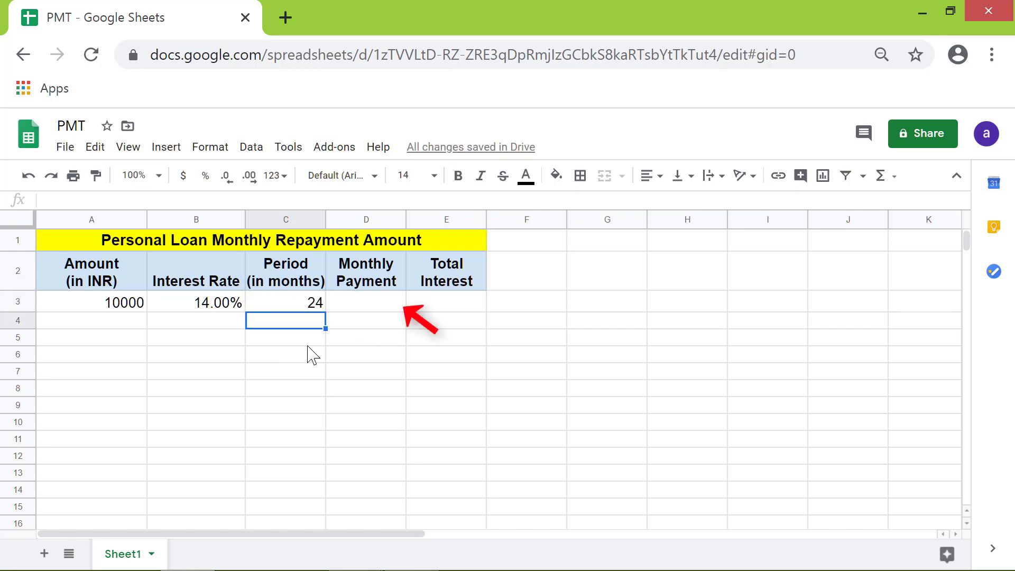
Step: Enter =PMT(B3/12,C3,A3) in D3 to get the monthly payment of -$480.13
{"action": "left_click", "coordinate": [378, 307]}
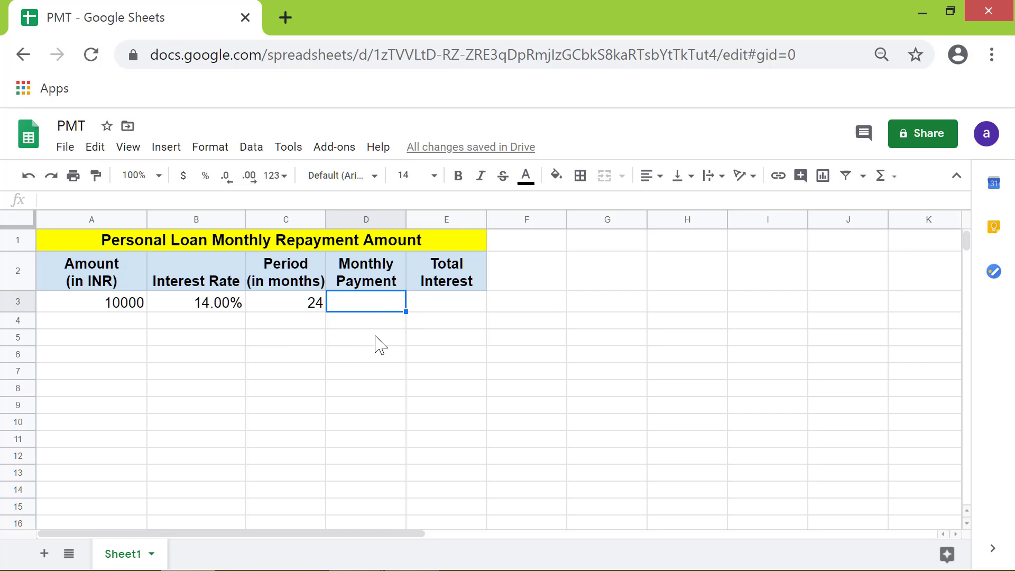
{"action": "type", "text": "=pm"}
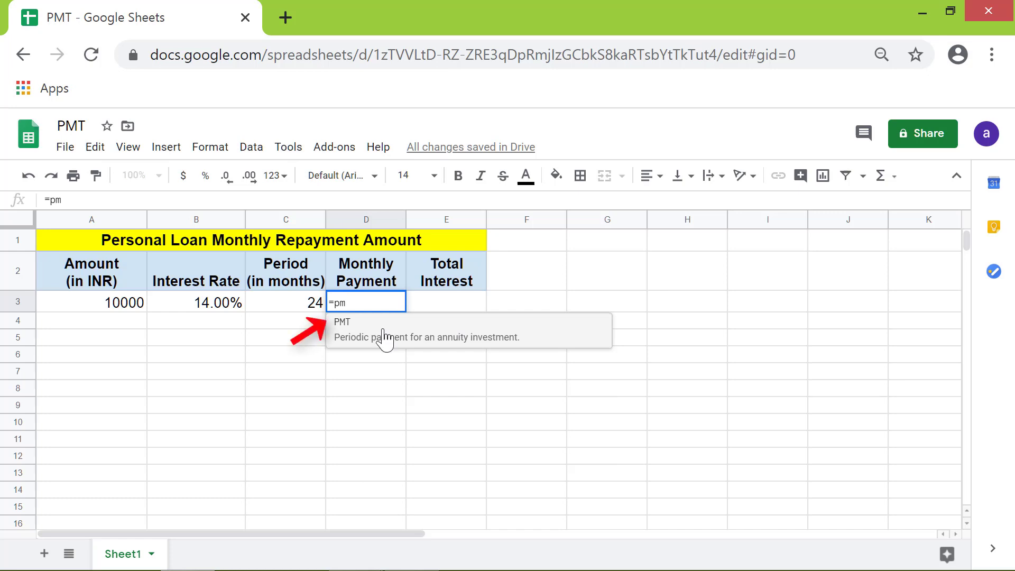
{"action": "left_click", "coordinate": [384, 334]}
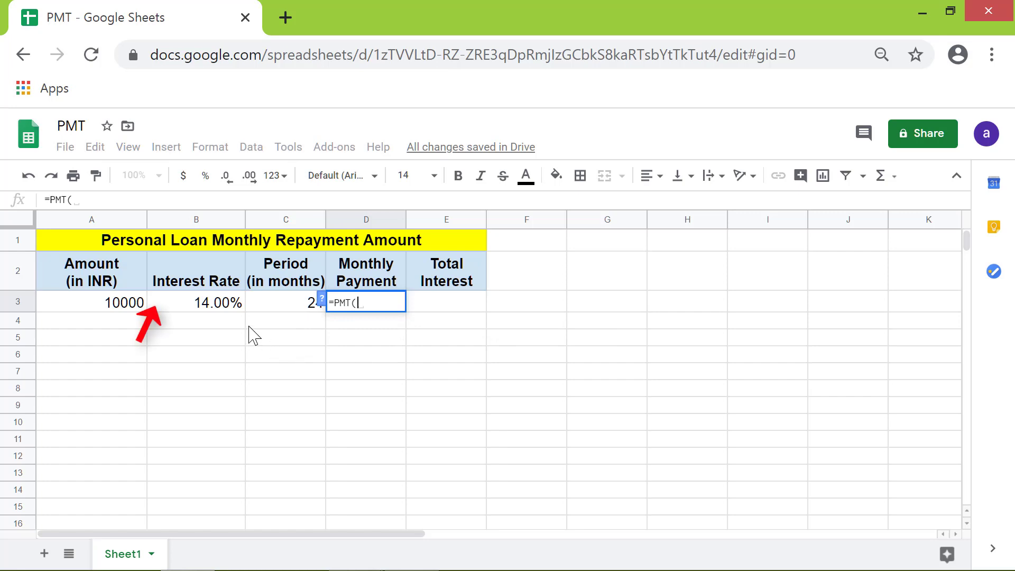
{"action": "left_click", "coordinate": [231, 309]}
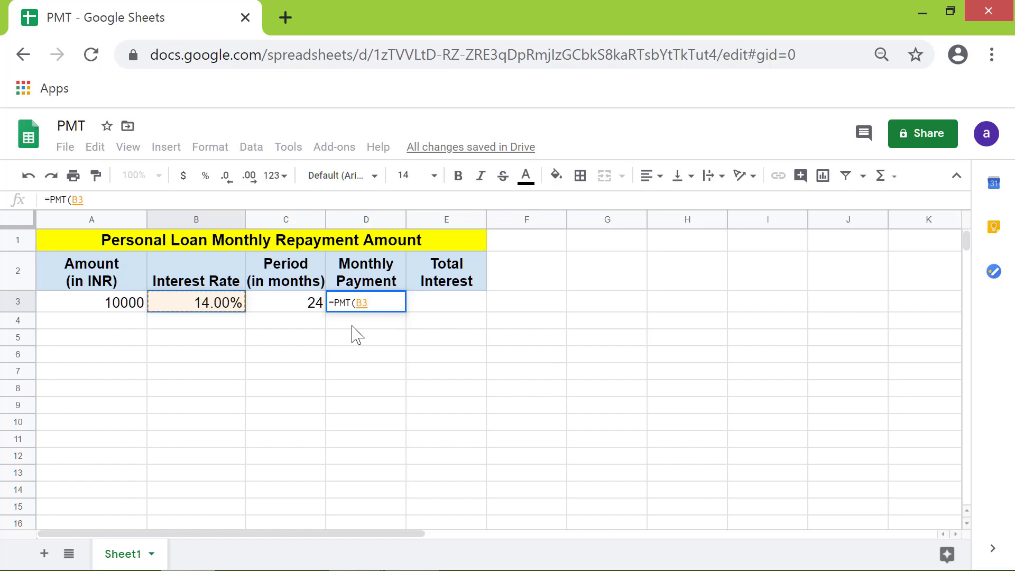
{"action": "type", "text": "/12"}
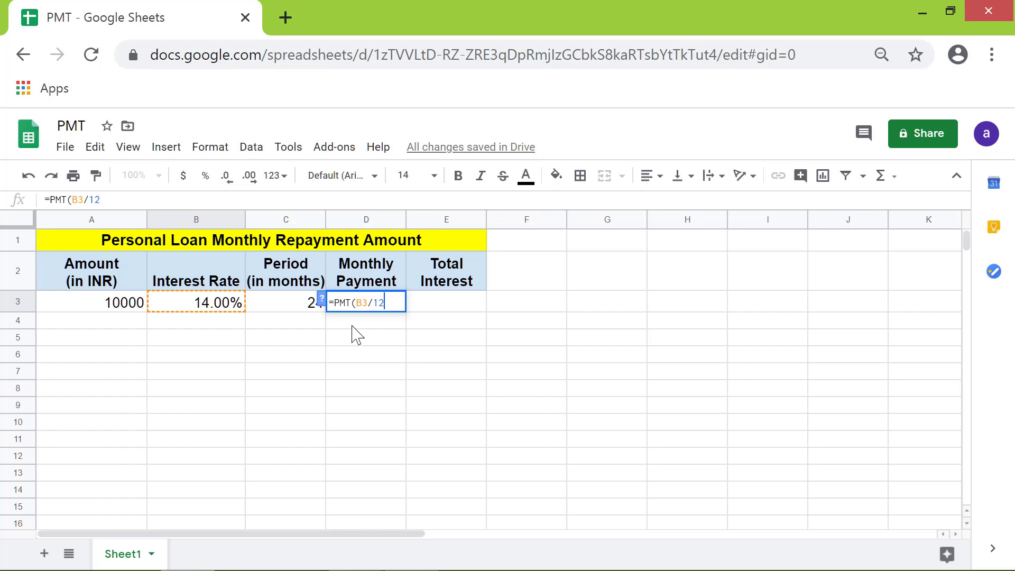
{"action": "type", "text": ","}
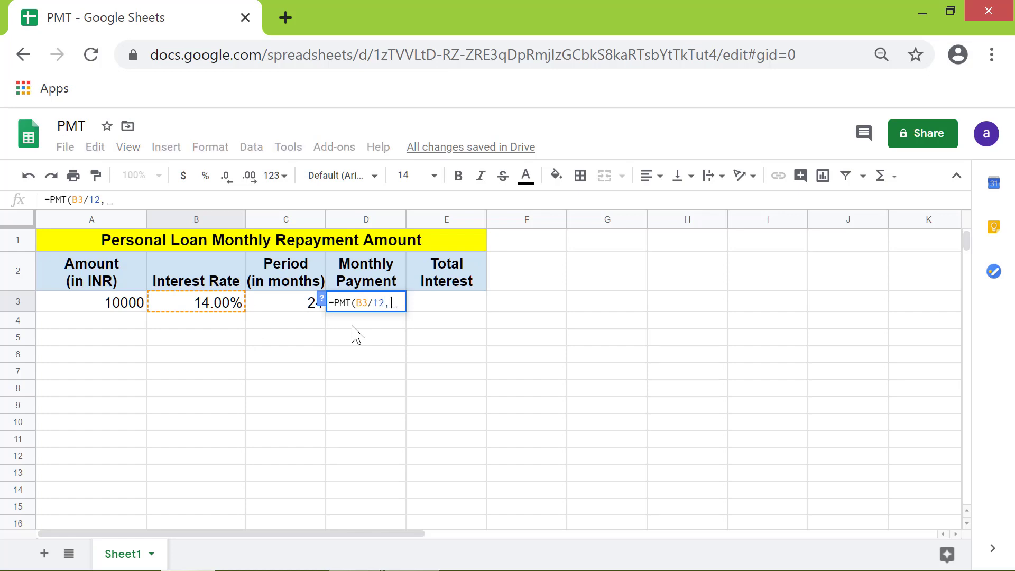
{"action": "left_click", "coordinate": [280, 302]}
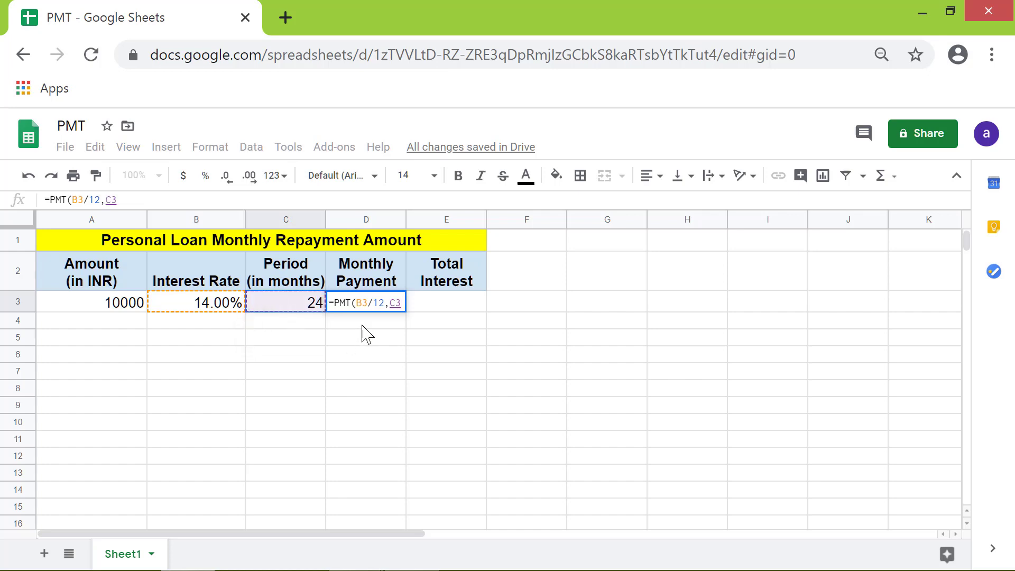
{"action": "type", "text": ","}
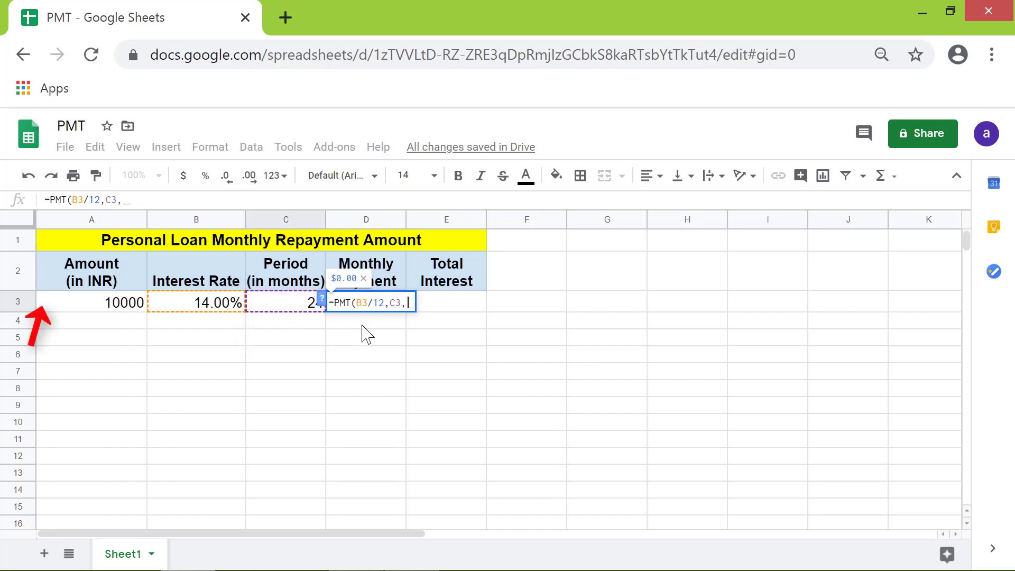
{"action": "left_click", "coordinate": [127, 308]}
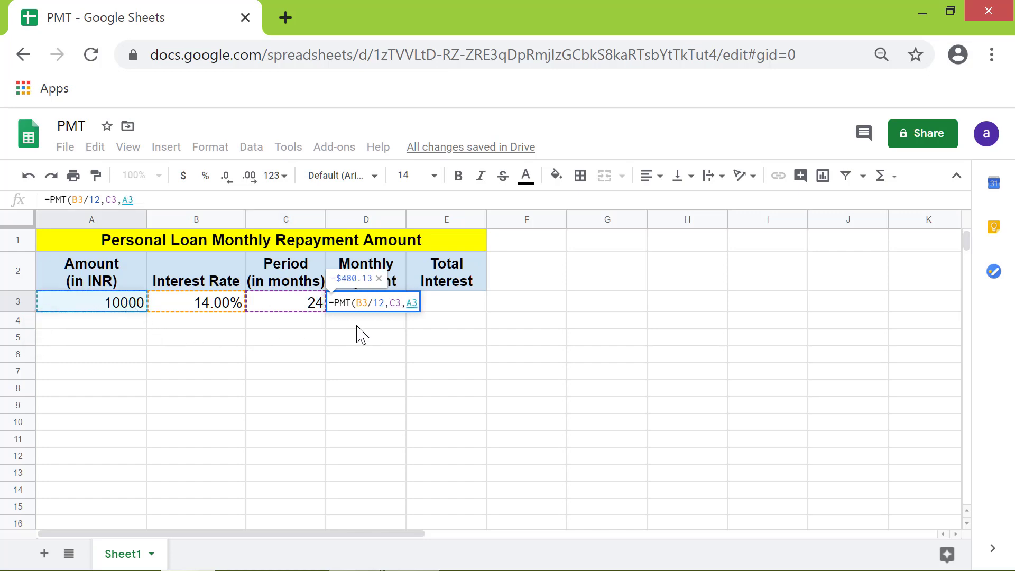
{"action": "key", "text": "Return"}
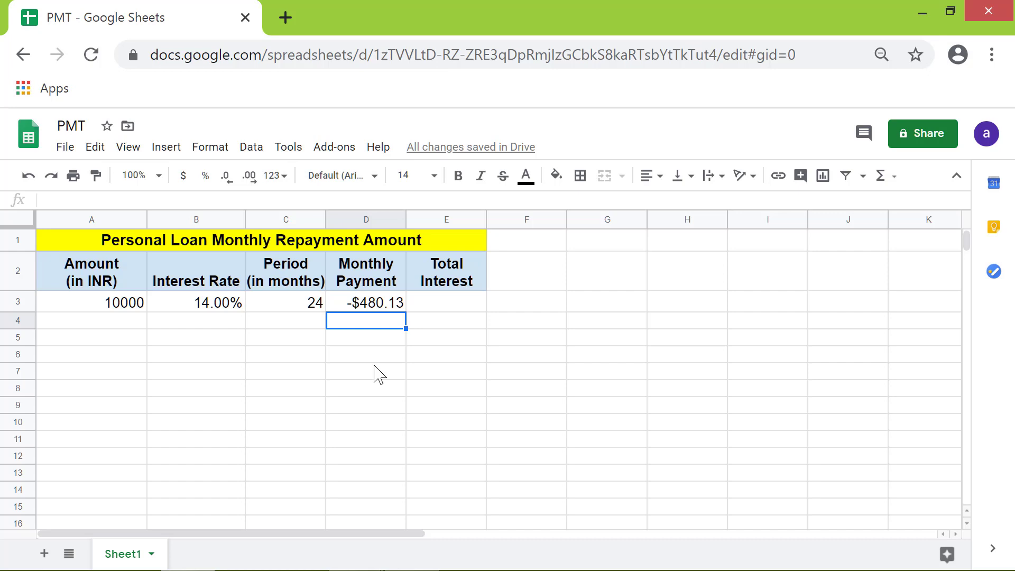
Step: Negate the PMT formula in D3 so the payment becomes positive
{"action": "left_click", "coordinate": [373, 303]}
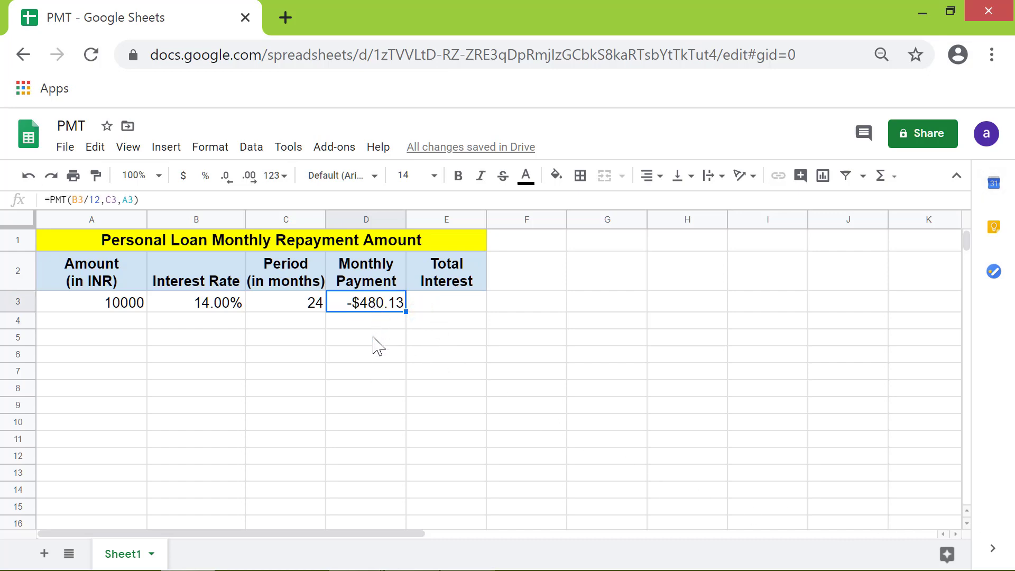
{"action": "left_click", "coordinate": [52, 201]}
{"action": "type", "text": "-"}
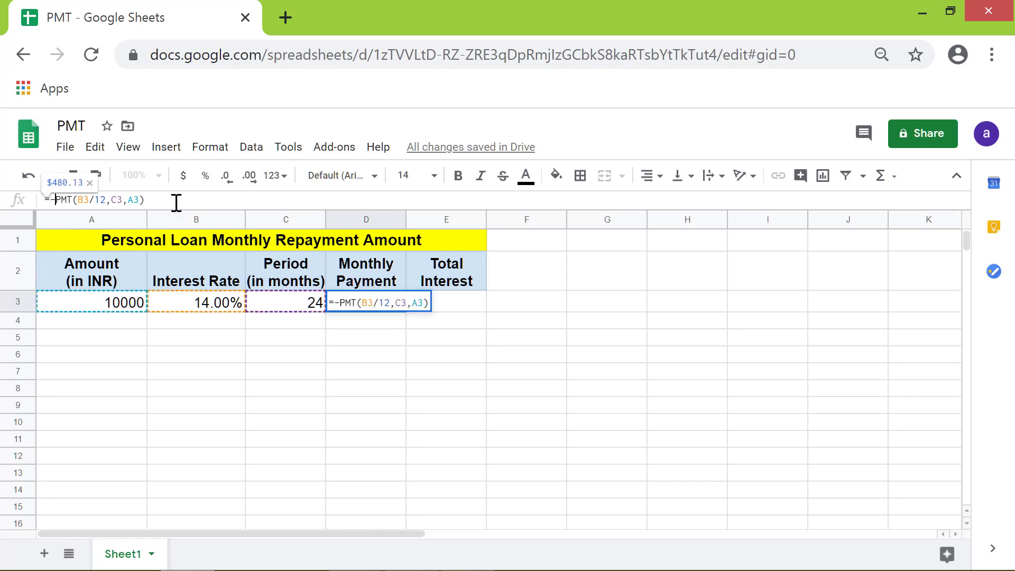
{"action": "key", "text": "Return"}
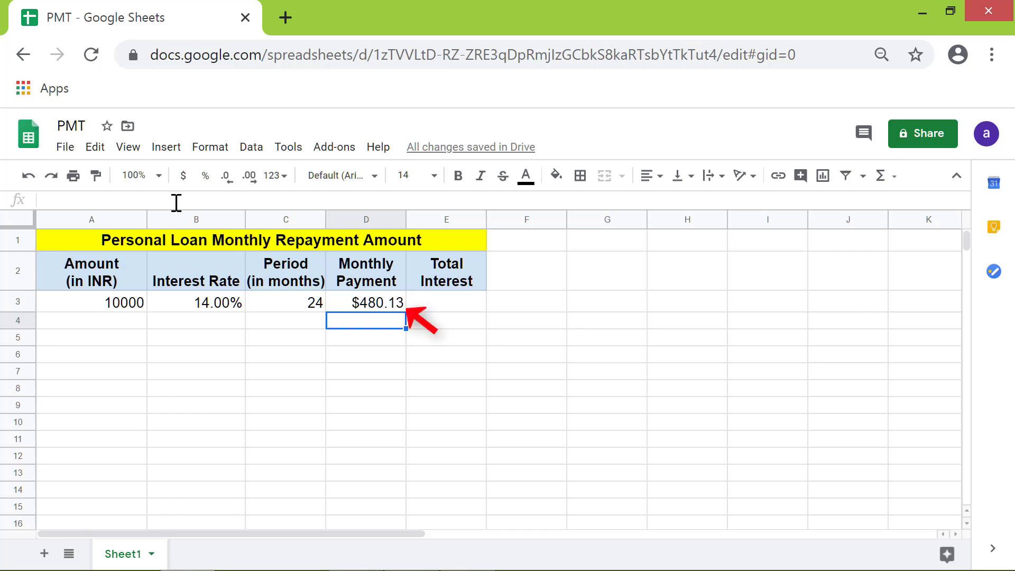
Step: Apply the Financial number format to D3 so it shows 480.13
{"action": "left_click", "coordinate": [358, 305]}
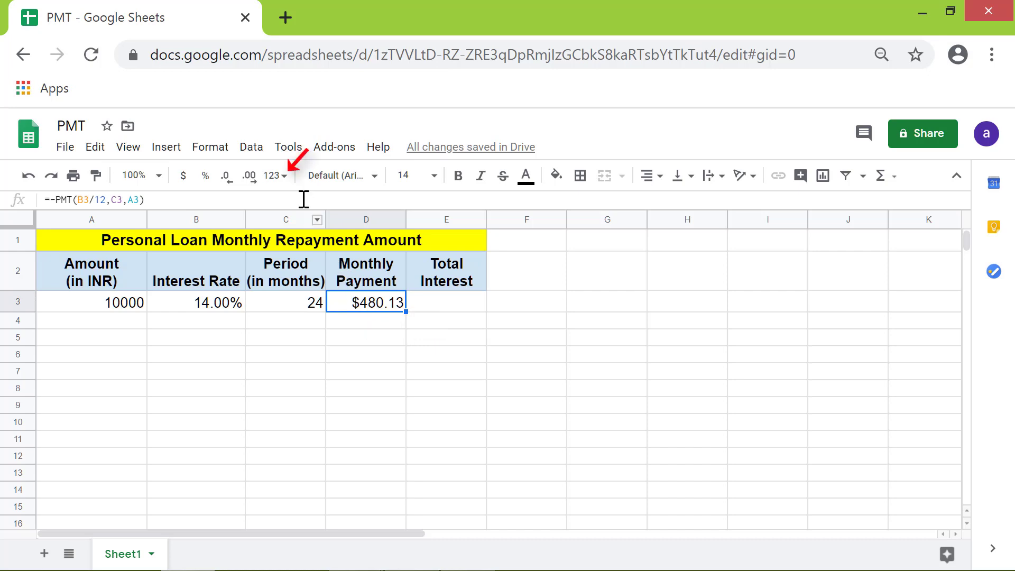
{"action": "left_click", "coordinate": [284, 177]}
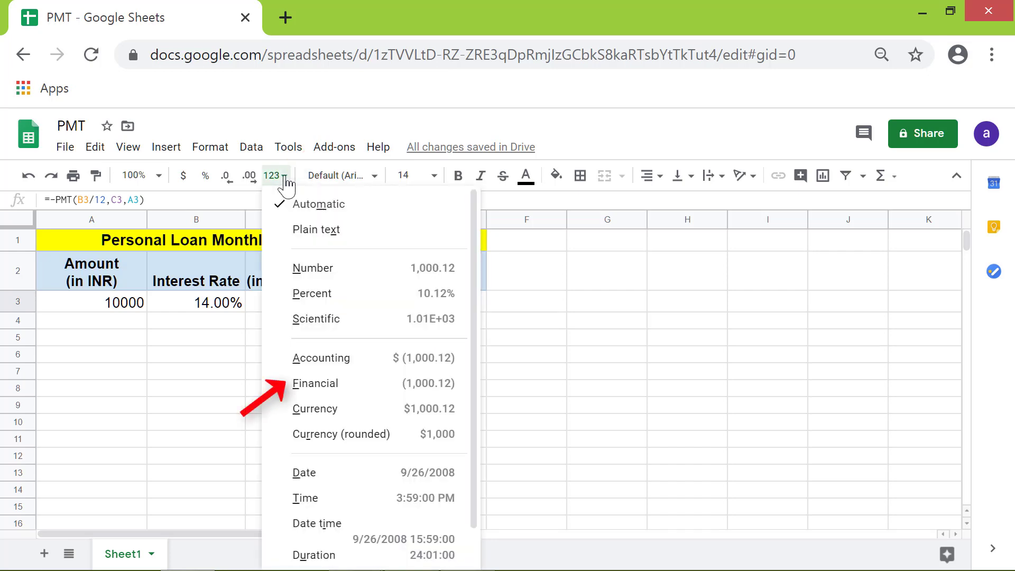
{"action": "left_click", "coordinate": [351, 383]}
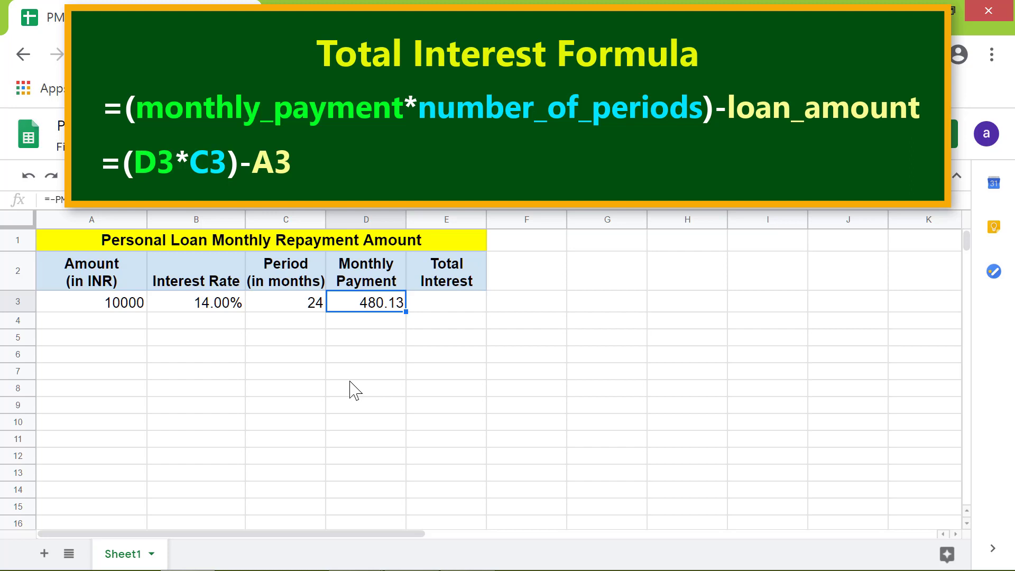
Step: Enter =(D3*C3)-A3 in E3, giving total interest of 1523.09
{"action": "left_click", "coordinate": [435, 305]}
{"action": "type", "text": "=("}
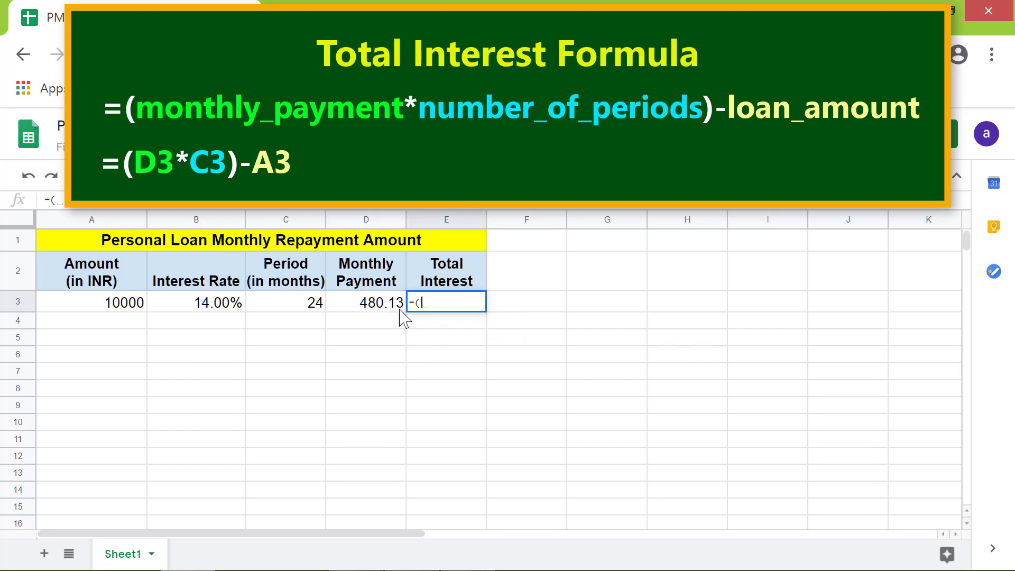
{"action": "left_click", "coordinate": [399, 310]}
{"action": "type", "text": "*"}
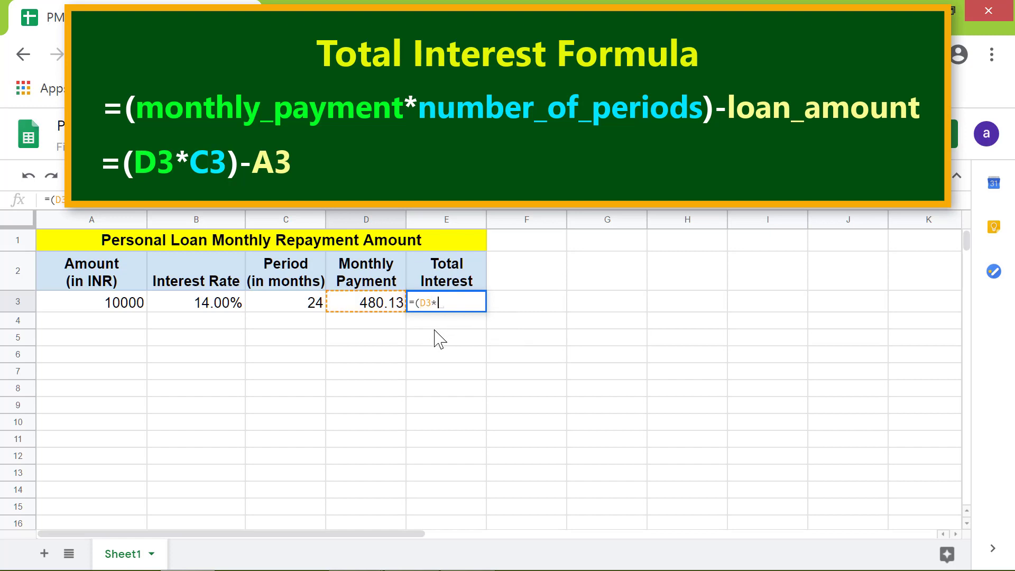
{"action": "left_click", "coordinate": [310, 305]}
{"action": "type", "text": ")-"}
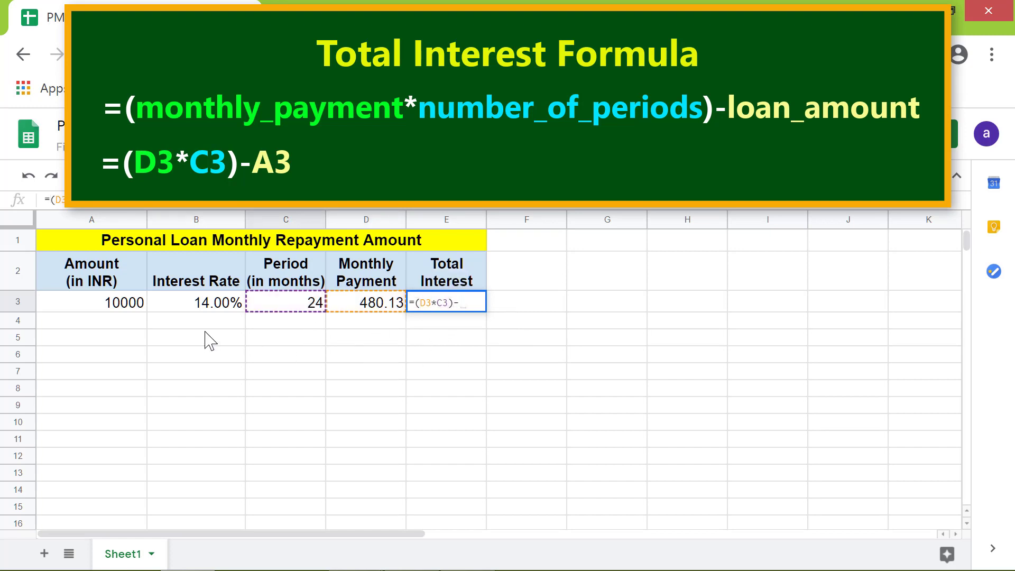
{"action": "left_click", "coordinate": [126, 305]}
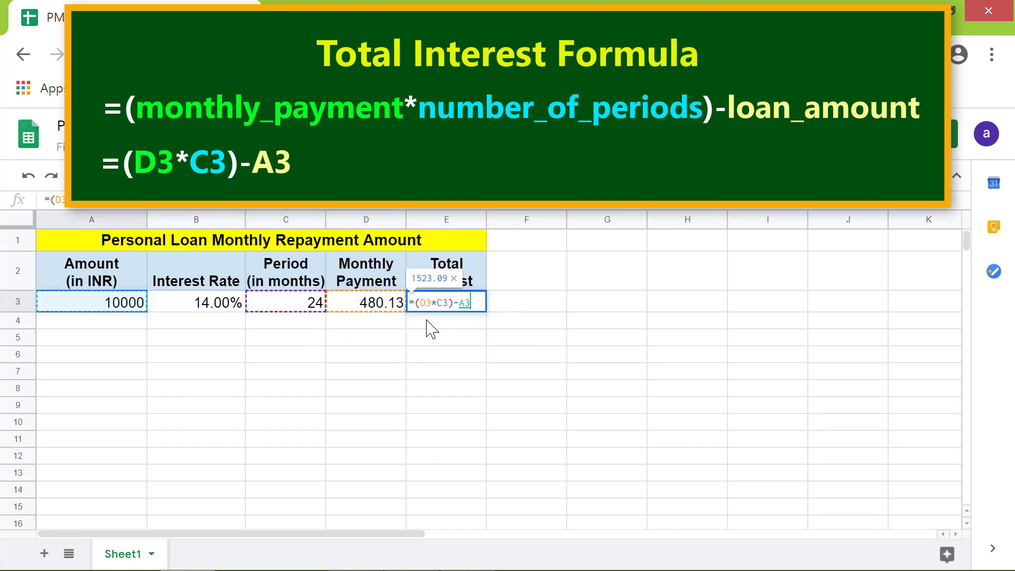
{"action": "key", "text": "Return"}
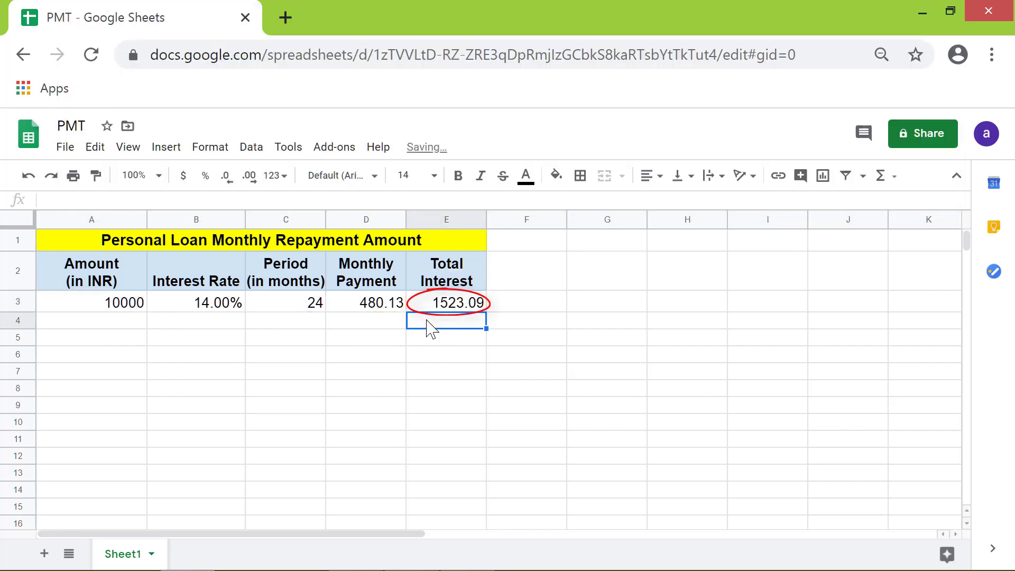